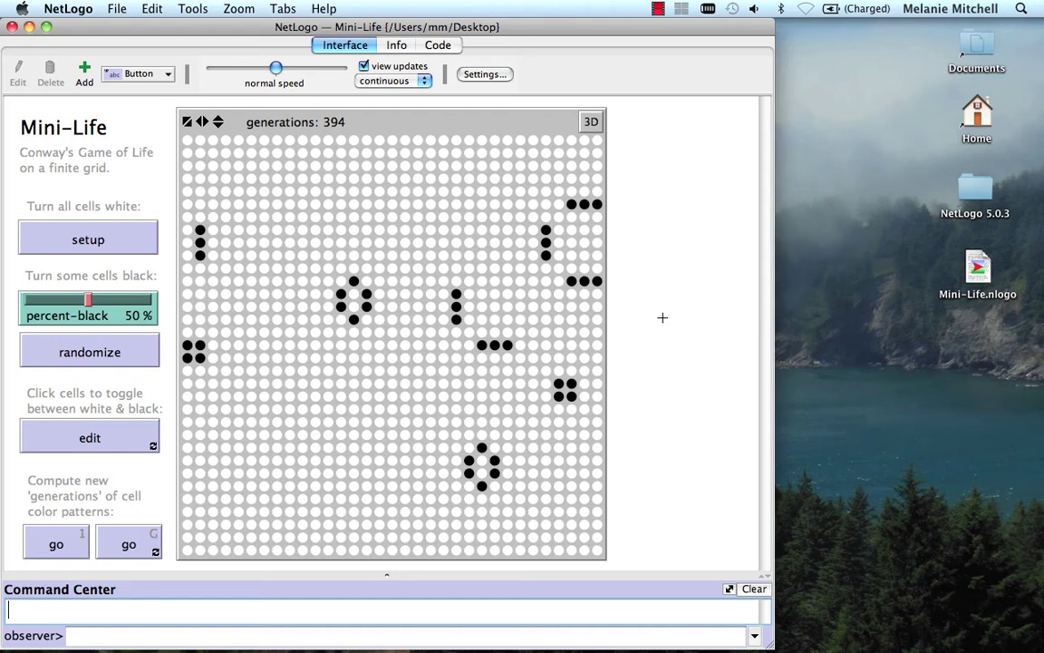
Clear the grid, fill it with random 50% black cells, and run it until generation 206
left_click(127, 250)
left_click(106, 353)
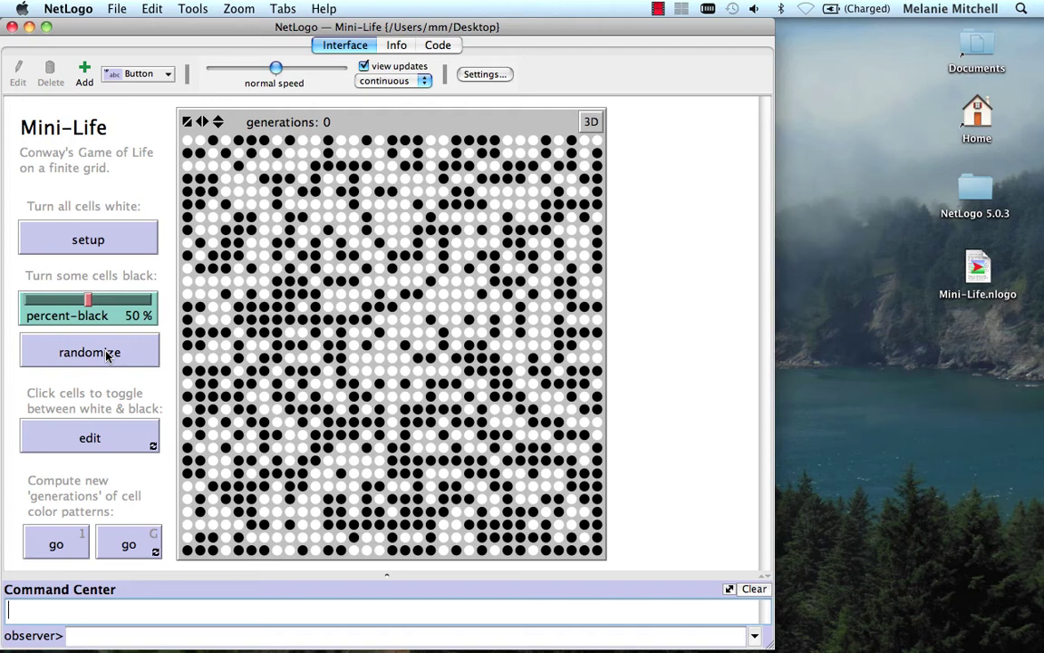
left_click(126, 544)
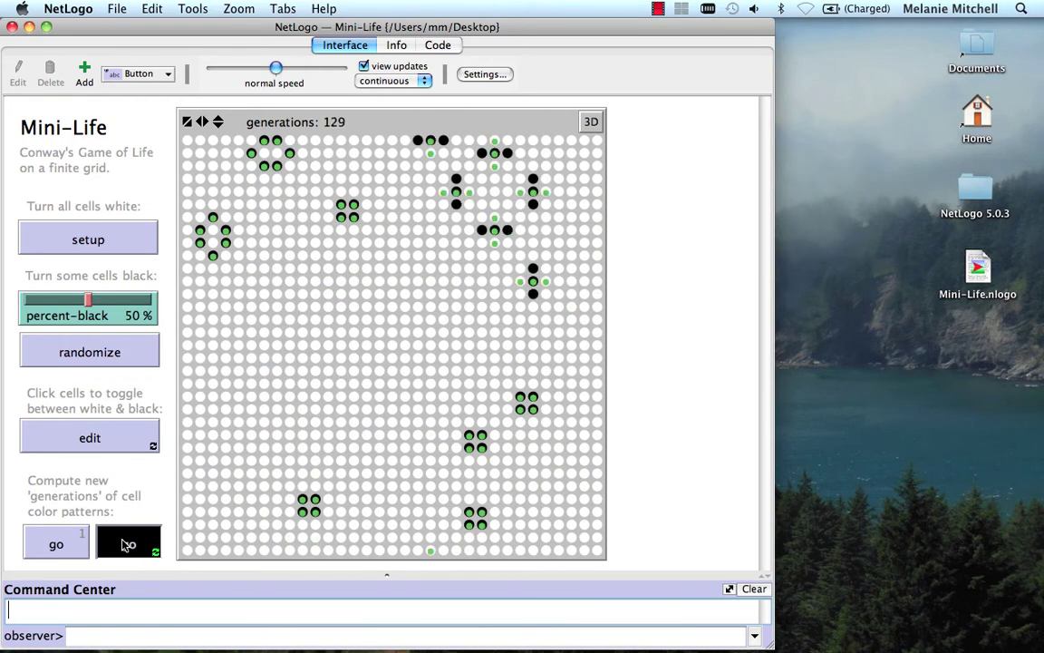
left_click(126, 543)
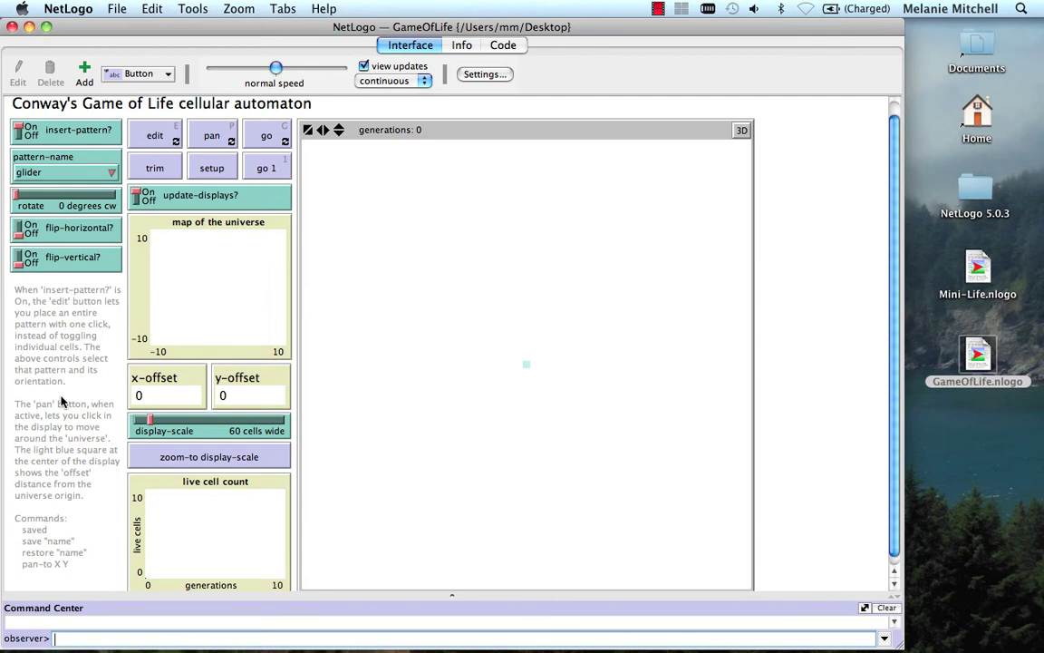
Open the pattern-name chooser to view the available starting patterns
left_click(69, 175)
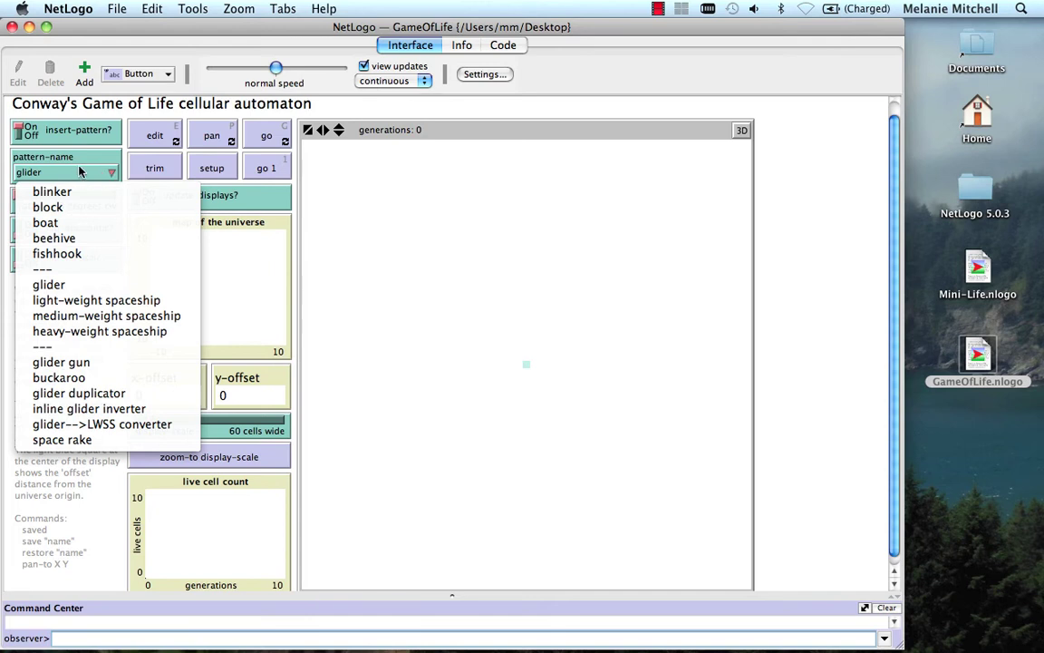
Keep glider as the pattern, turn on editing, and place one glider in the universe
left_click(70, 157)
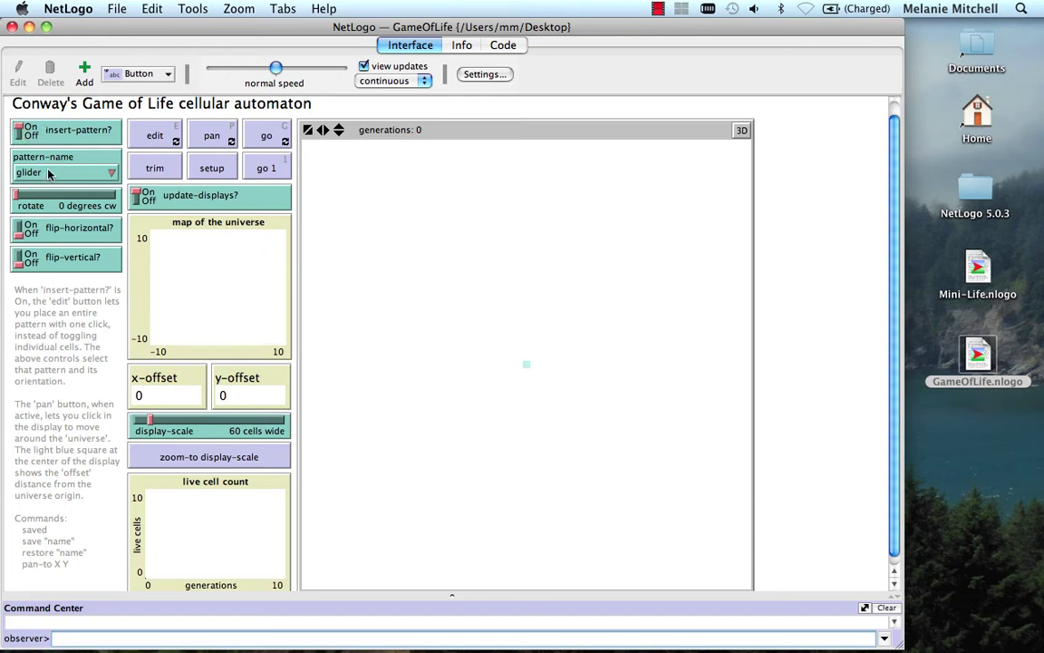
left_click(154, 134)
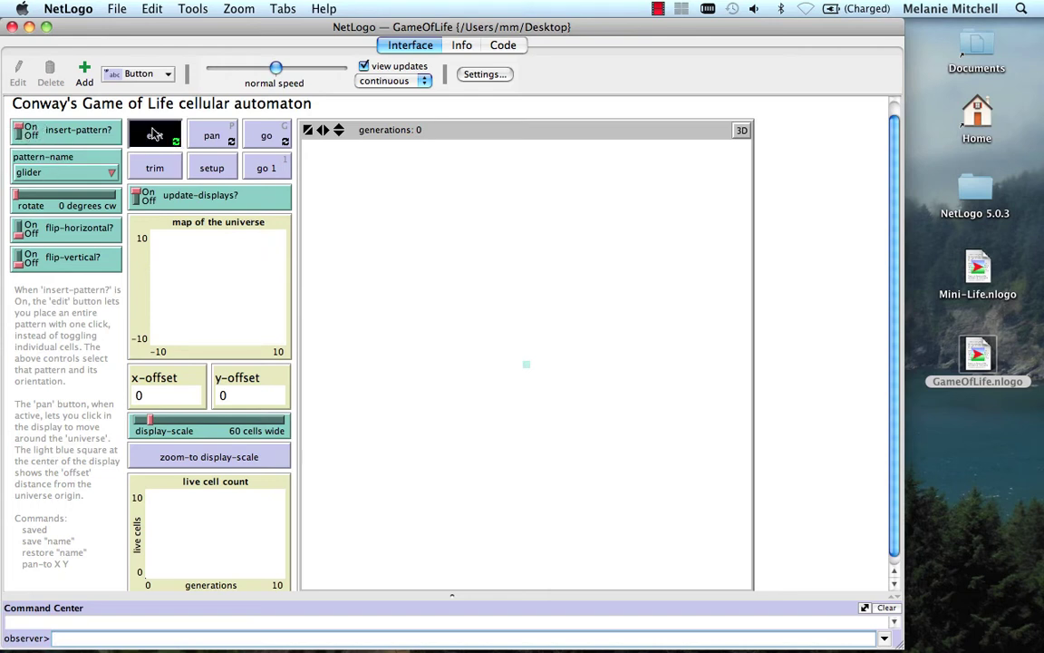
left_click(386, 229)
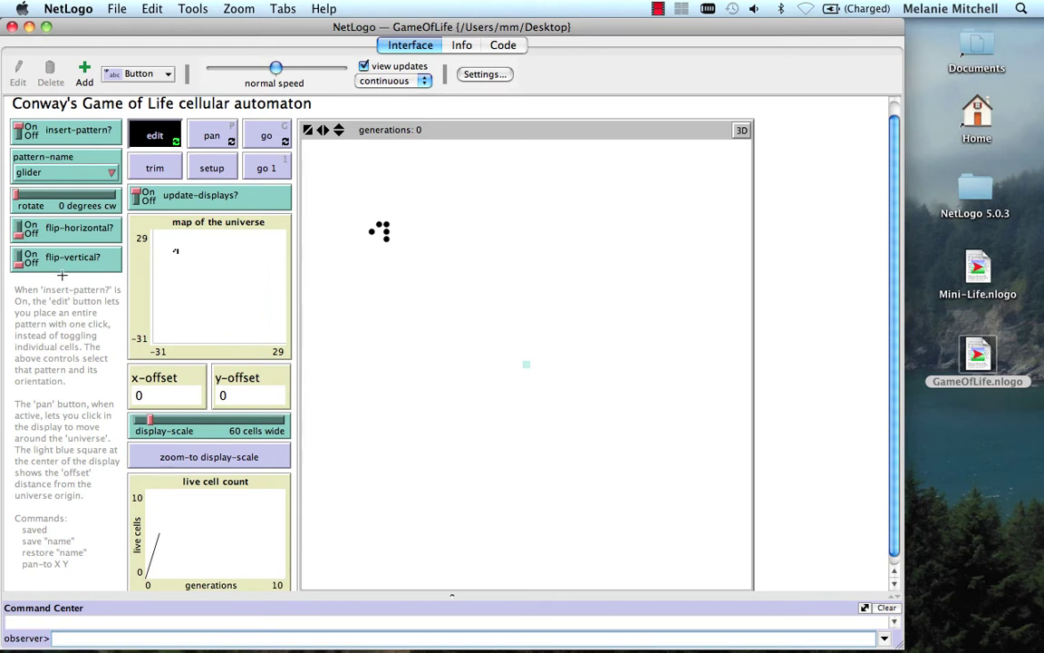
Advance the glider six single generations, then run it continuously toward the upper right
left_click(266, 168)
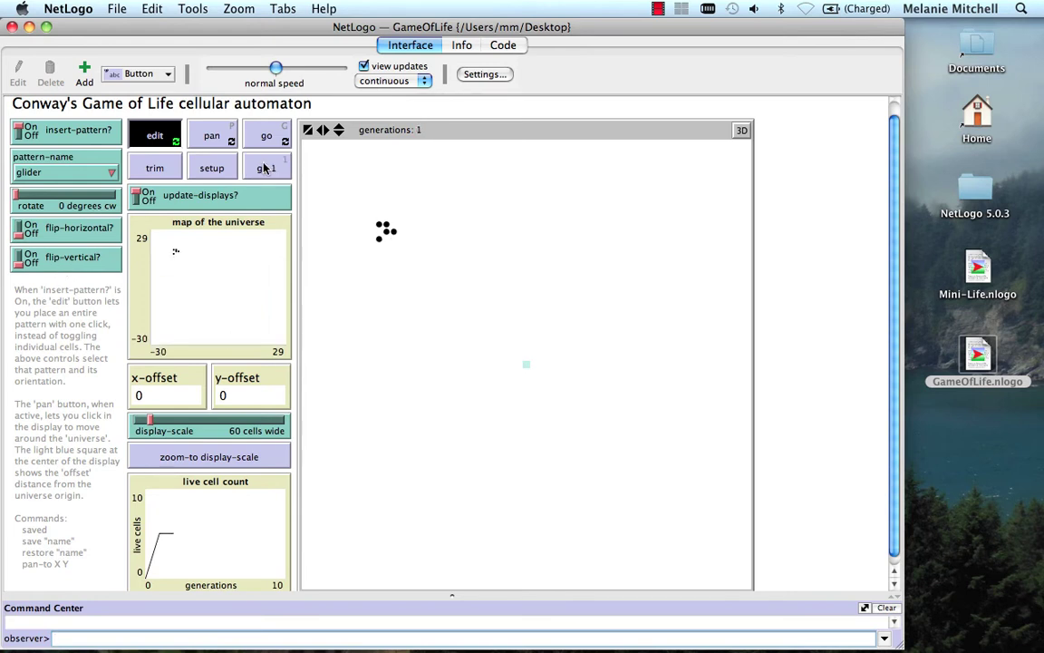
left_click(266, 167)
left_click(265, 168)
left_click(265, 167)
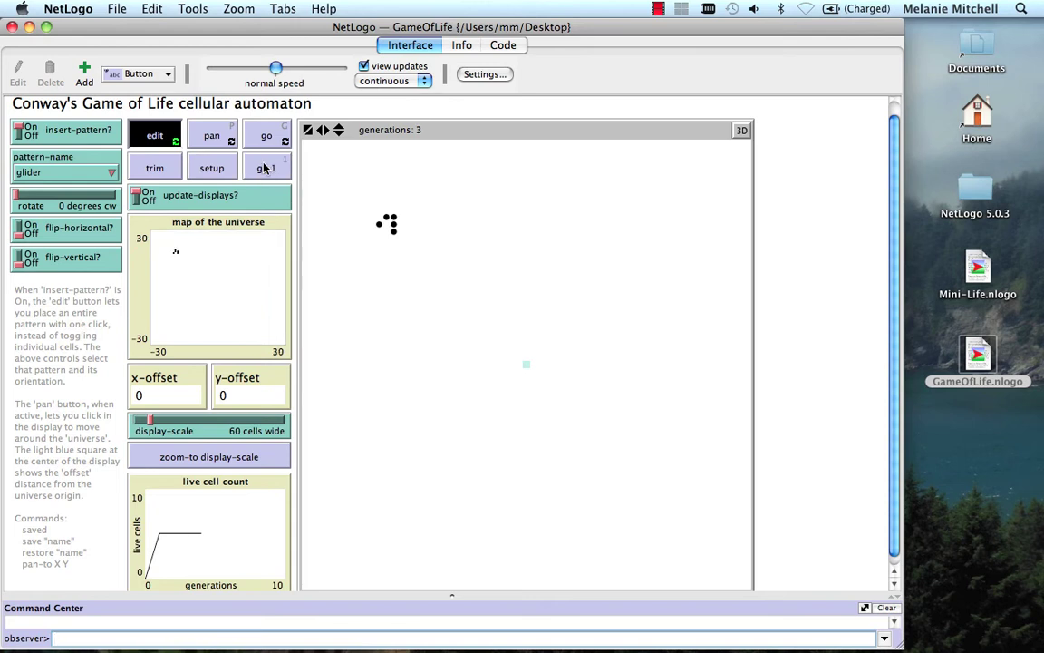
left_click(263, 168)
left_click(264, 168)
left_click(264, 144)
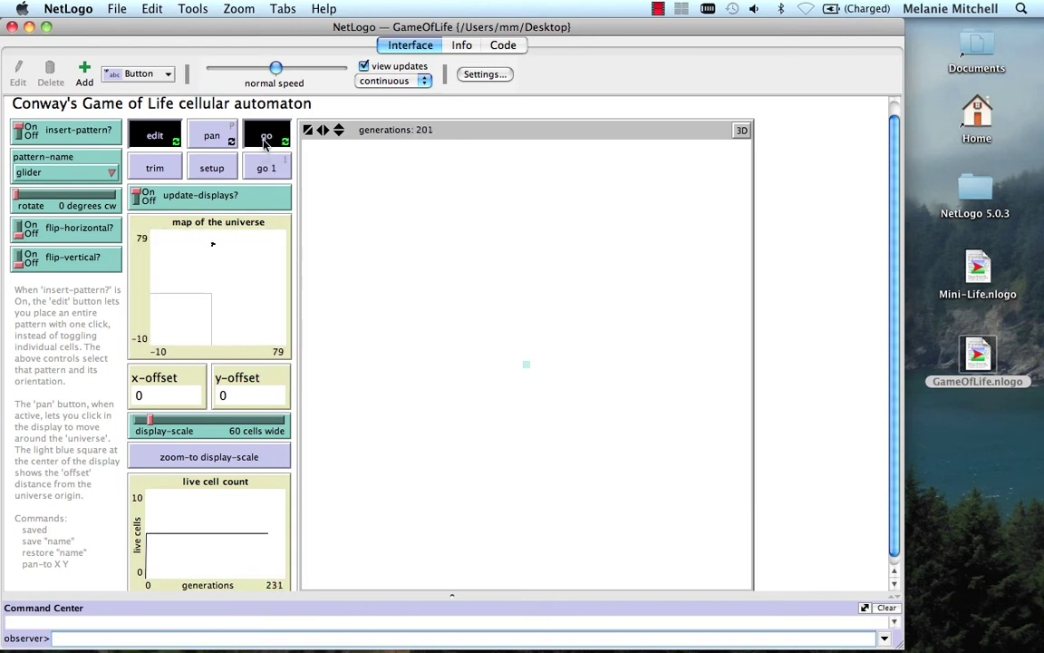
left_click(273, 290)
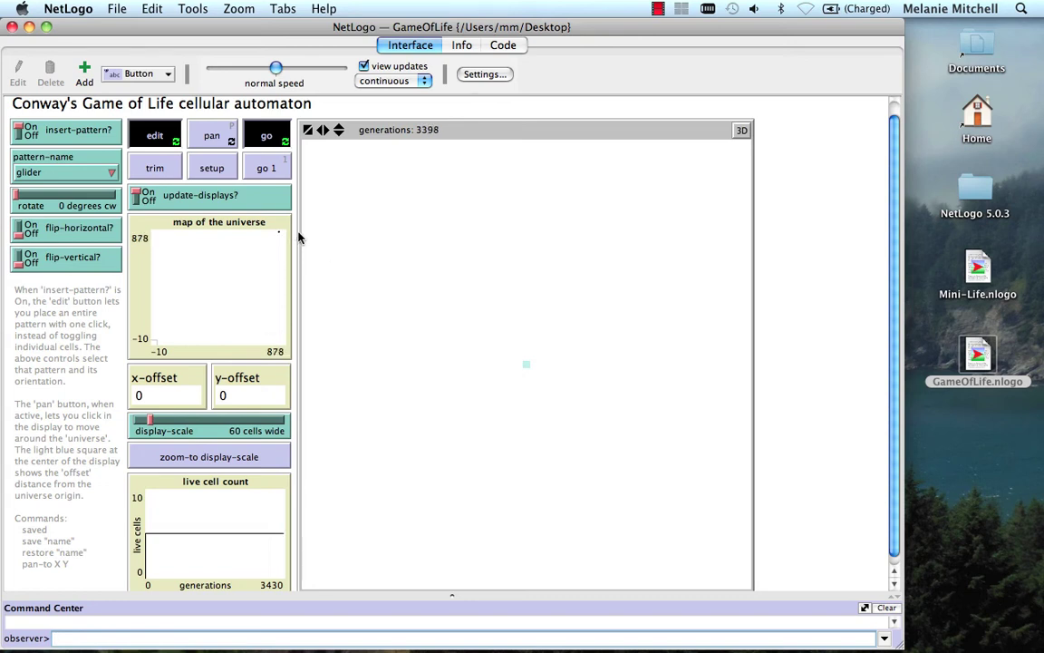
Stop the glider and reset the universe to generation 0, keeping glider as the pattern
left_click(270, 136)
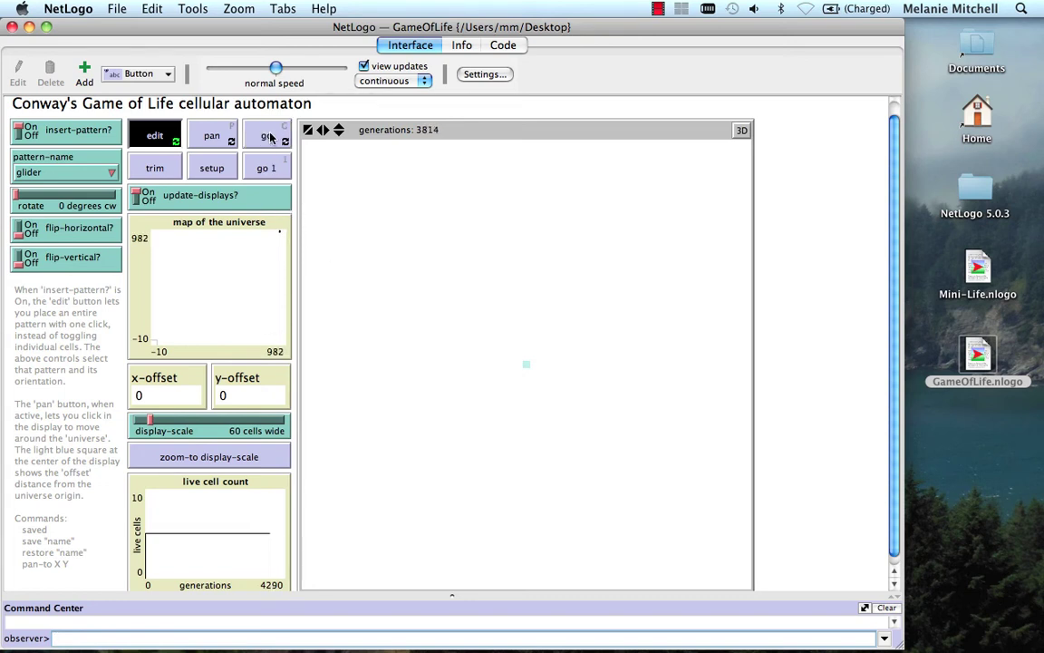
left_click(213, 168)
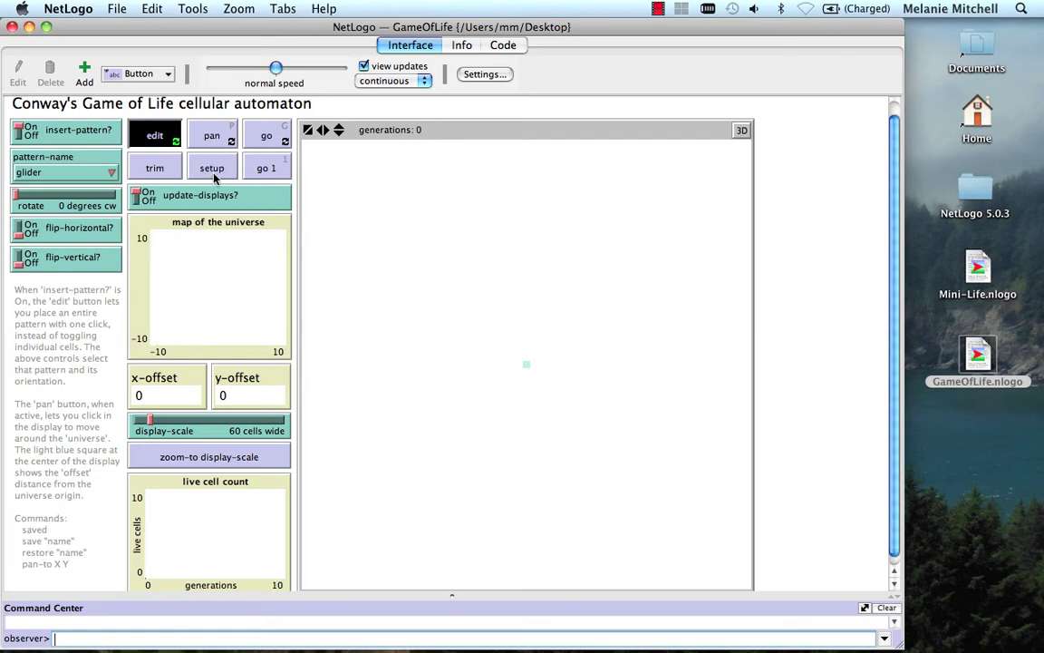
left_click(67, 173)
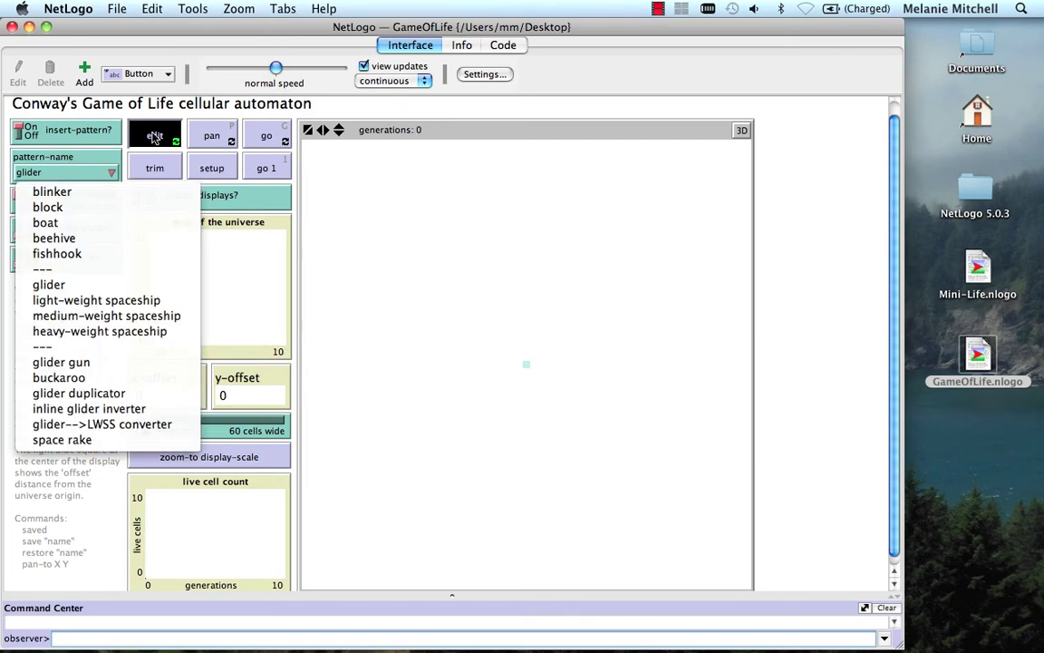
left_click(87, 161)
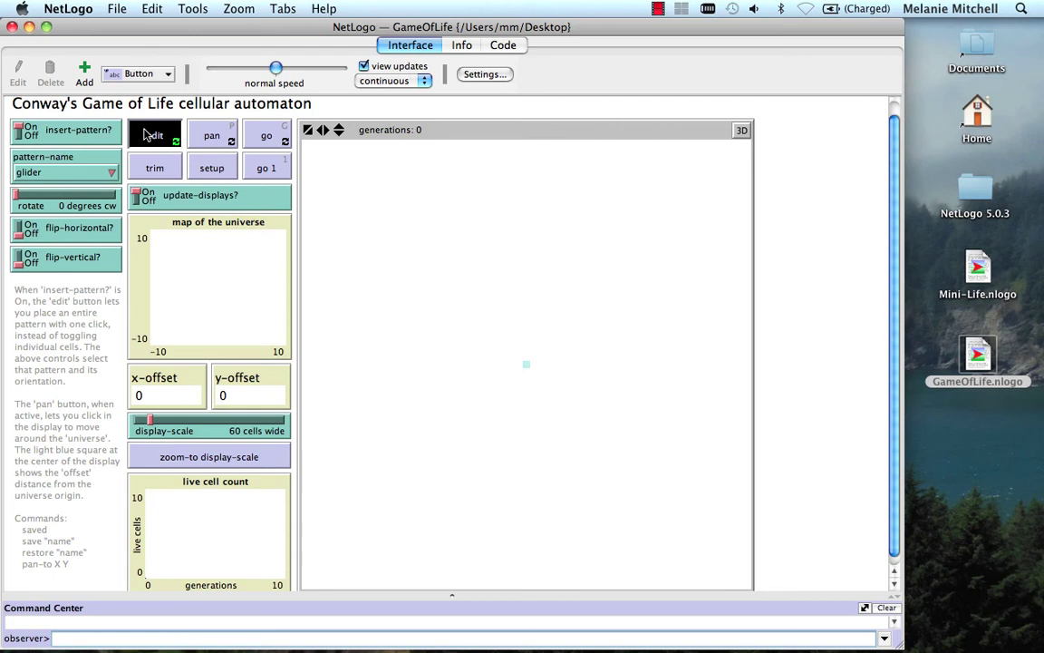
Scatter fourteen gliders across the universe
left_click(357, 238)
left_click(357, 341)
left_click(476, 391)
left_click(550, 326)
left_click(492, 262)
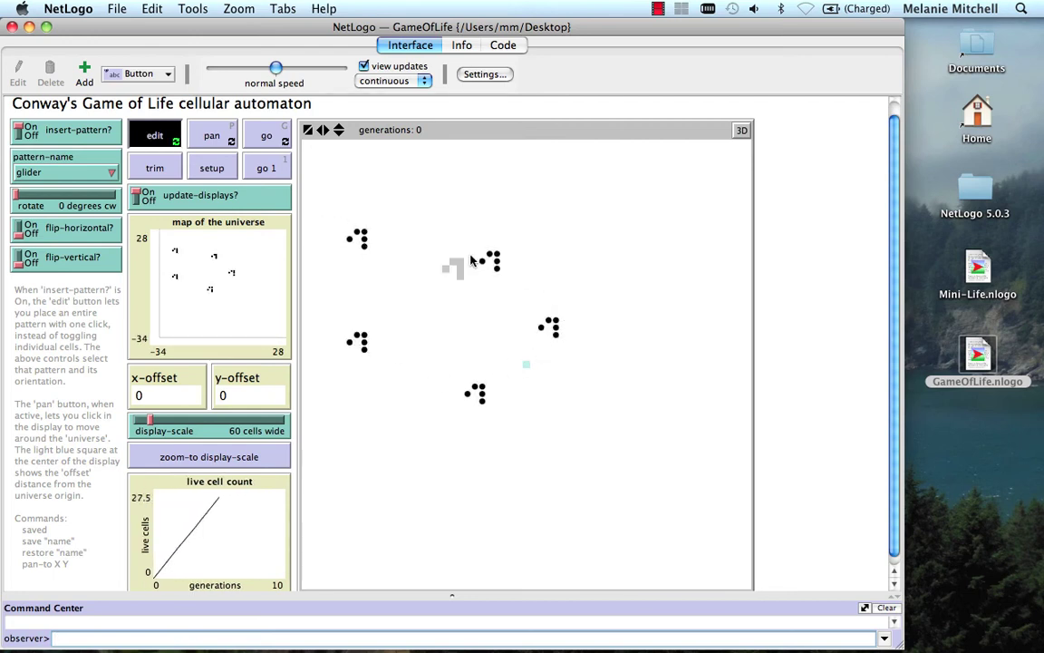
left_click(404, 342)
left_click(360, 505)
left_click(440, 556)
left_click(549, 511)
left_click(645, 452)
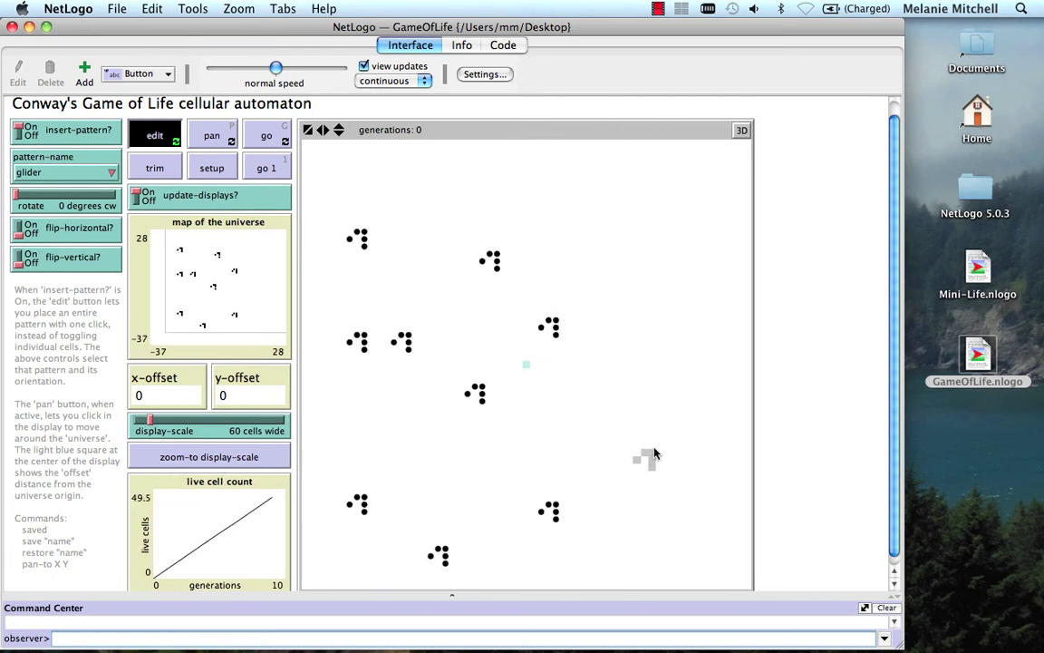
left_click(653, 409)
left_click(498, 431)
left_click(344, 386)
left_click(395, 445)
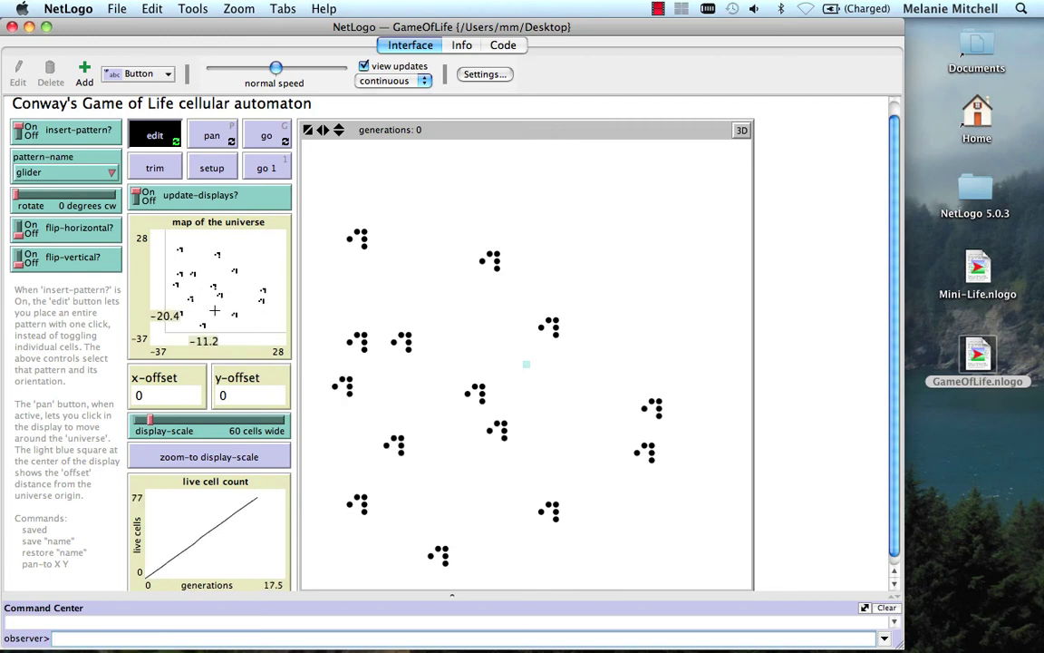
Run the glider flock at a slower speed, then stop it
left_click(266, 138)
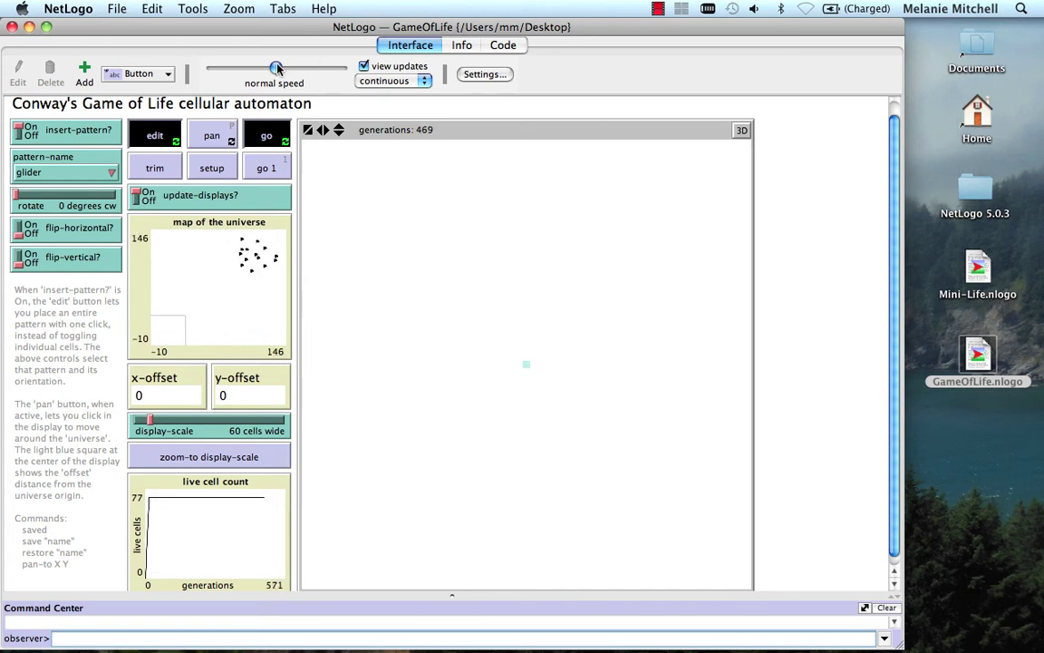
left_click_drag(276, 68, 268, 68)
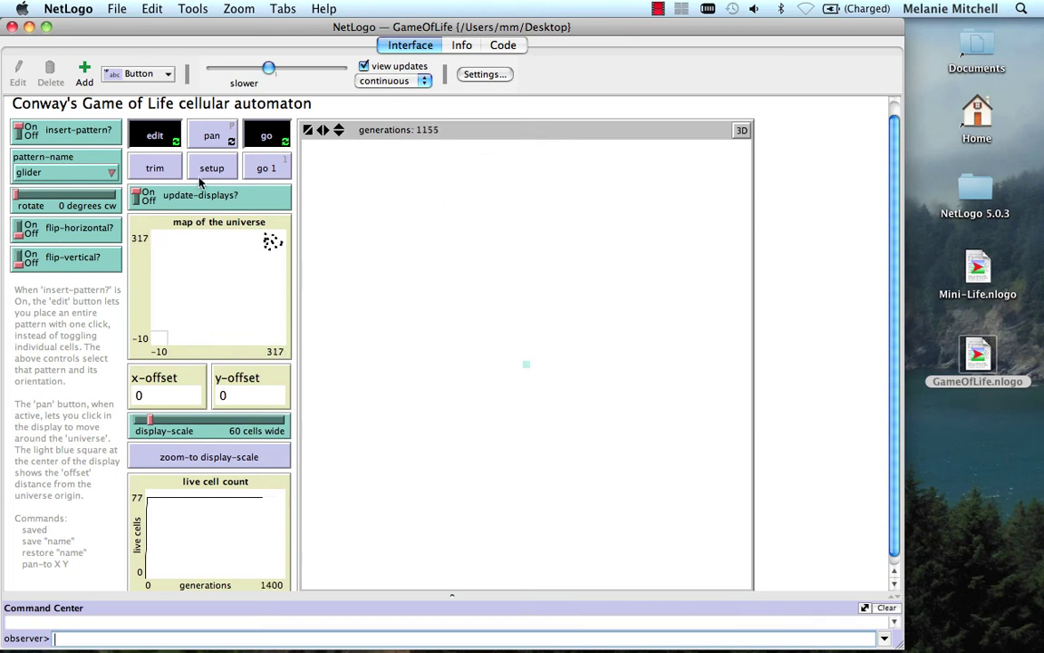
left_click(263, 131)
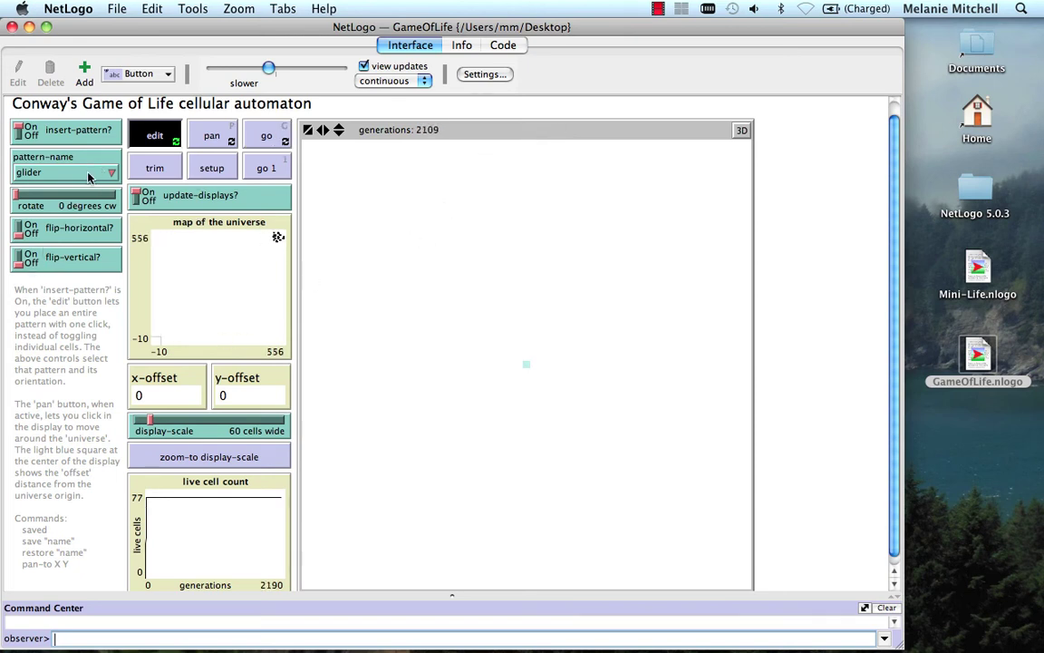
Reset the universe, place a glider gun, and run it at a slower speed
left_click(212, 167)
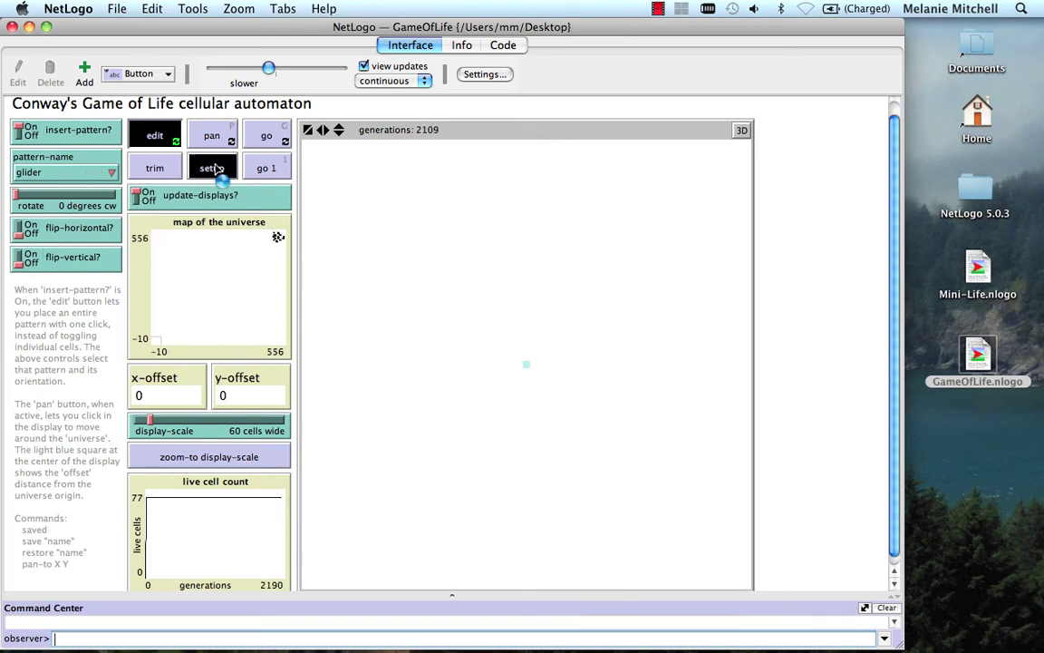
left_click(84, 178)
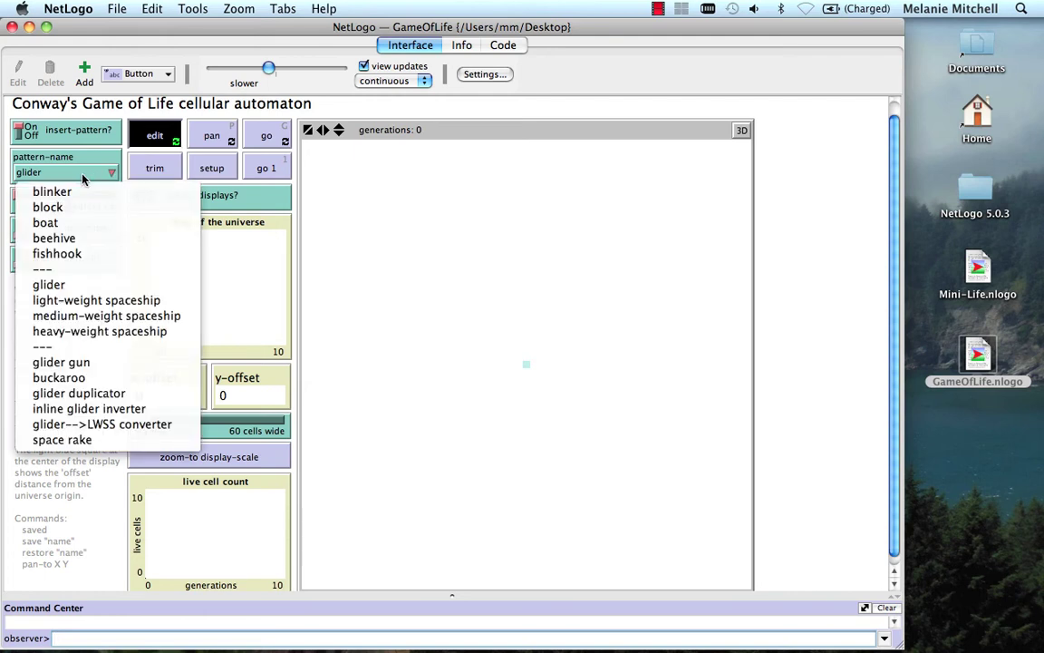
left_click(77, 363)
left_click(456, 296)
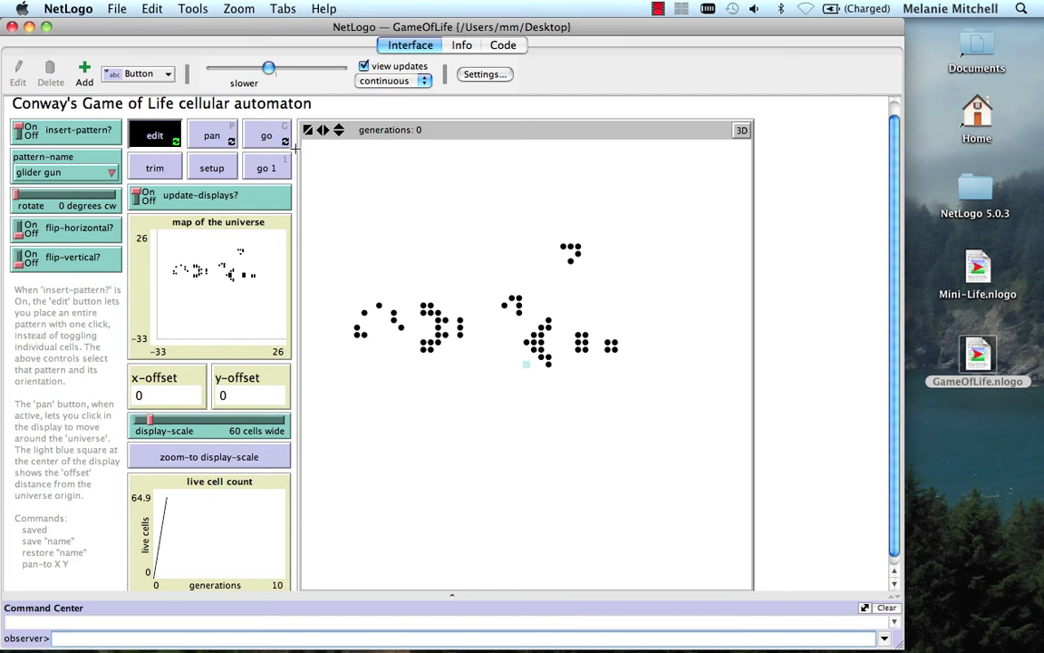
mouse_move(274, 76)
left_mouse_down()
mouse_move(243, 72)
mouse_move(260, 73)
left_mouse_up()
left_click(265, 139)
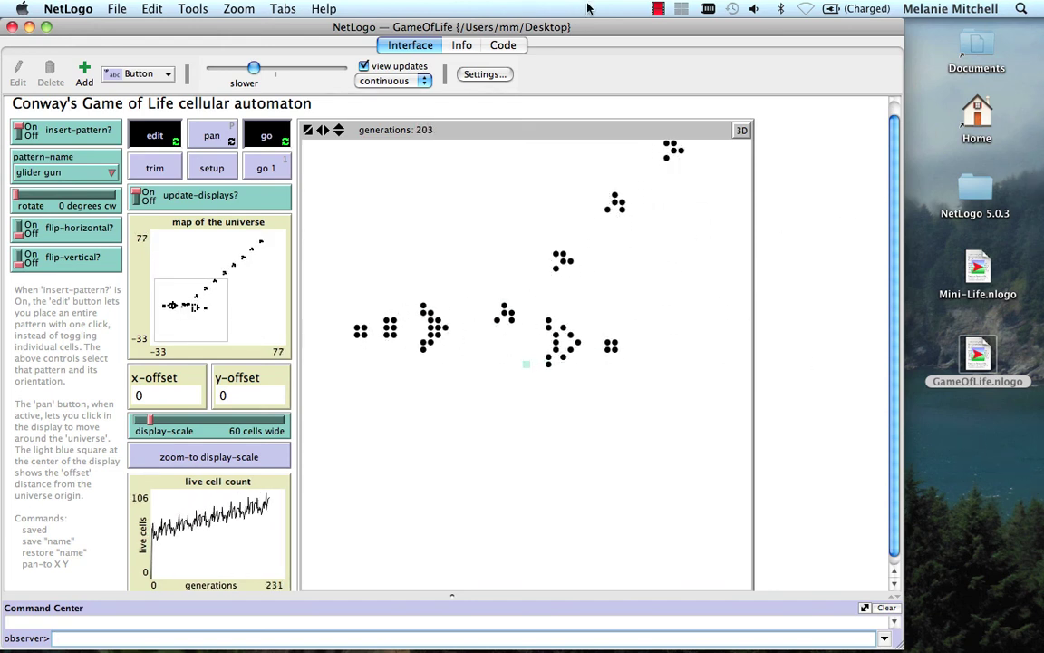
Turn off editing and let the gun fire until stopping at generation 978
left_click(134, 135)
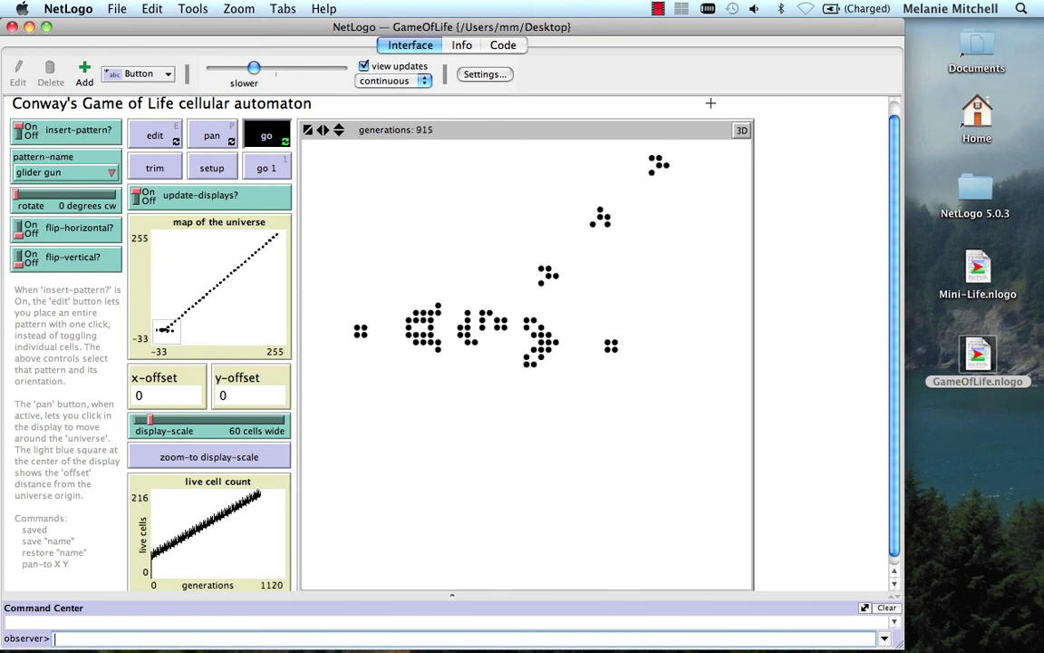
left_click(268, 137)
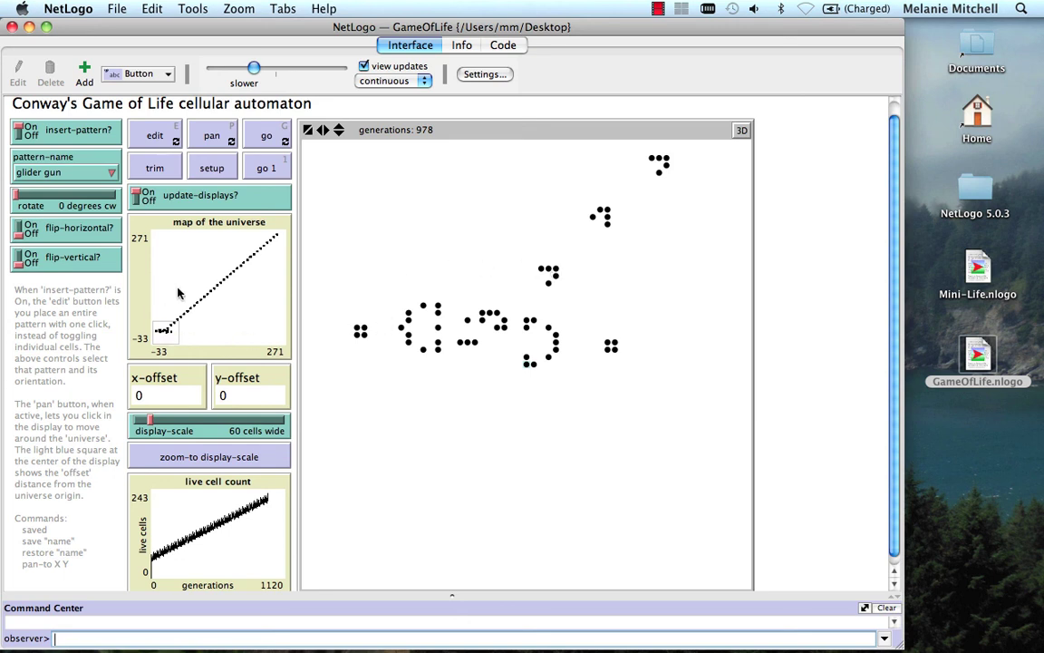
left_click(82, 172)
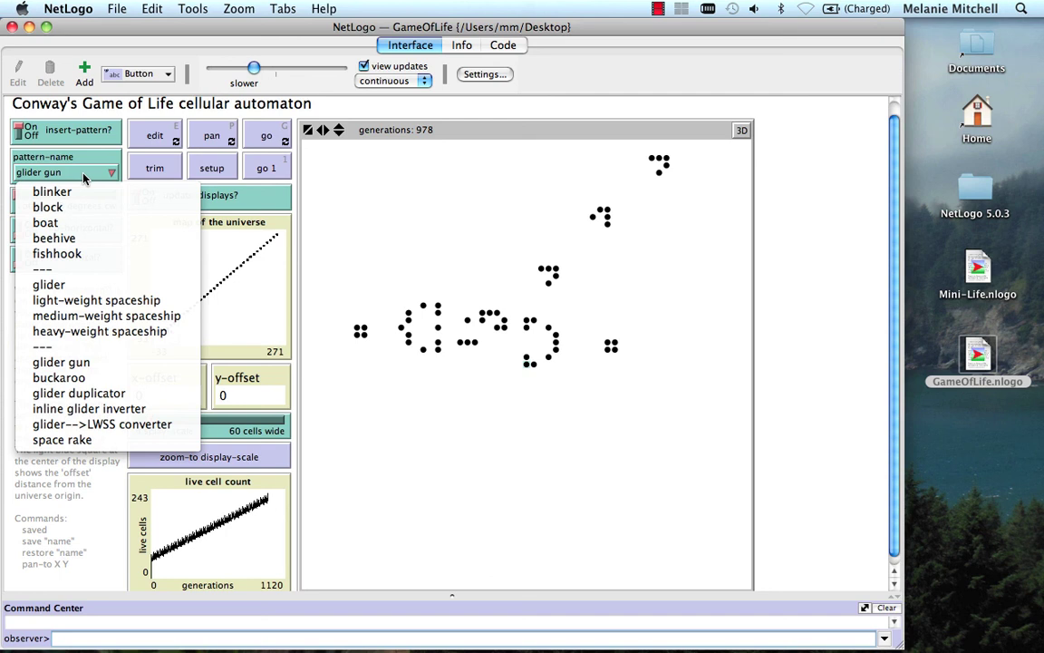
left_click(91, 116)
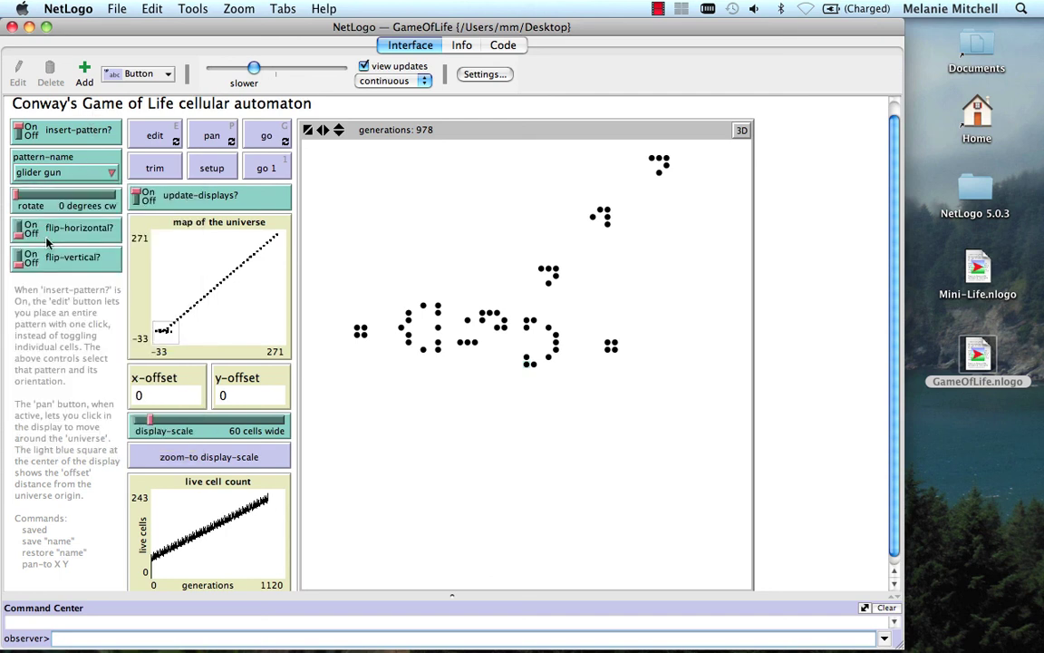